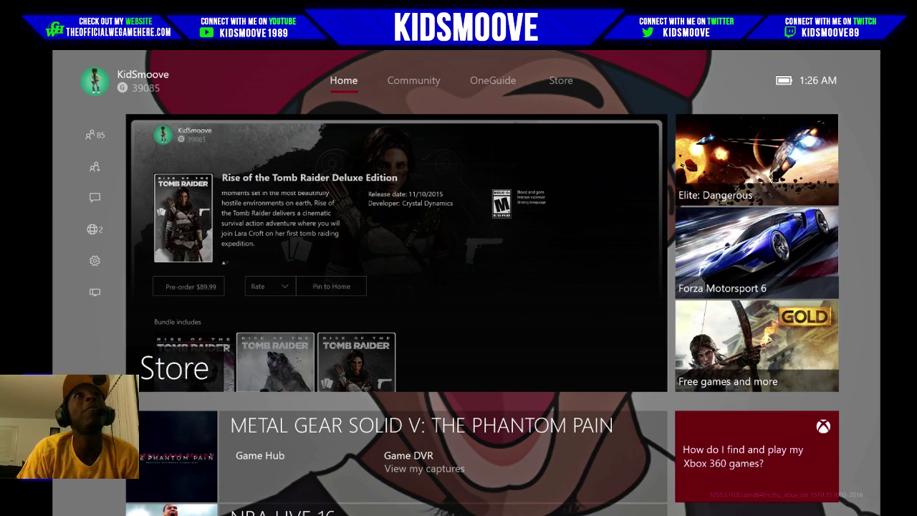
# Open the guide, look through the sign-in, friends and messages panes, then open the party's text chat.
pyautogui.press('Left')
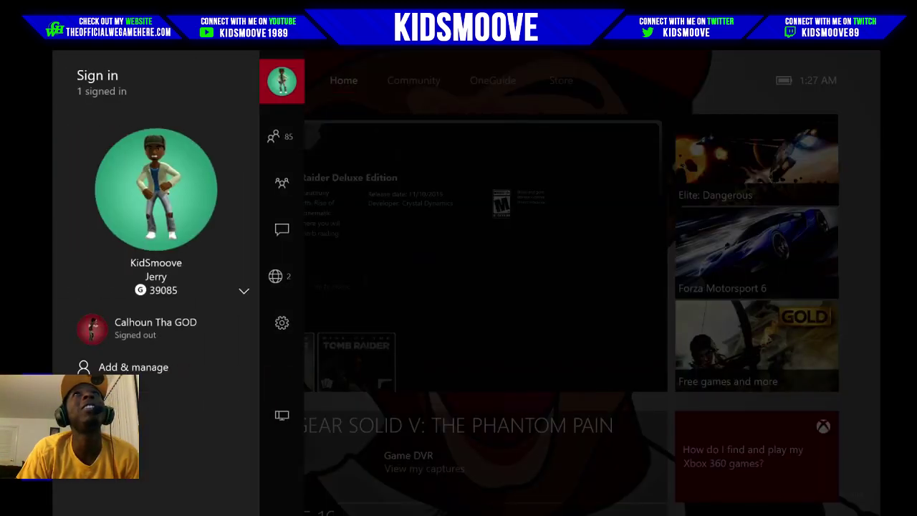
pyautogui.press('Down')
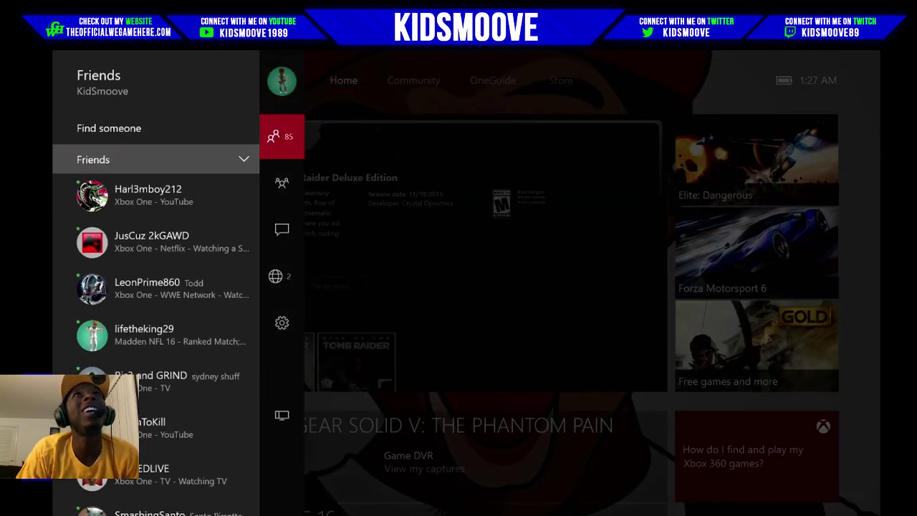
pyautogui.press('Down')
pyautogui.press('Down')
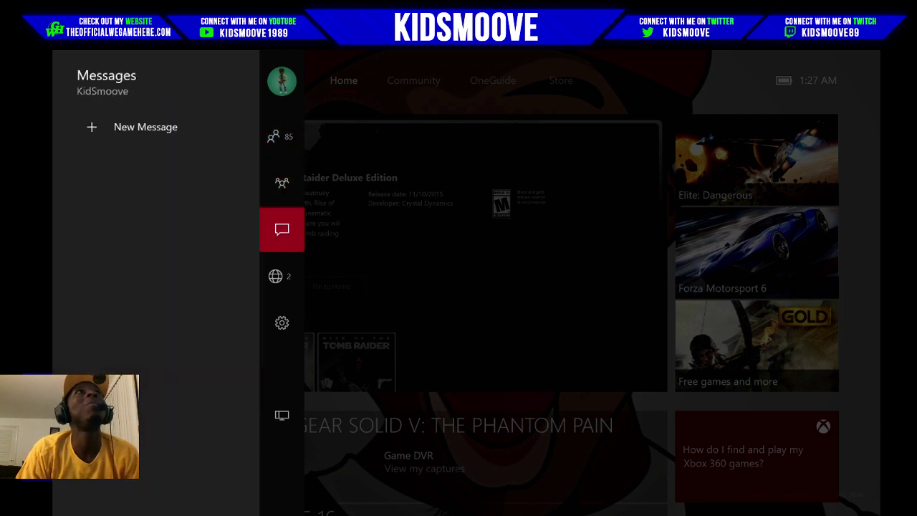
pyautogui.press('Up')
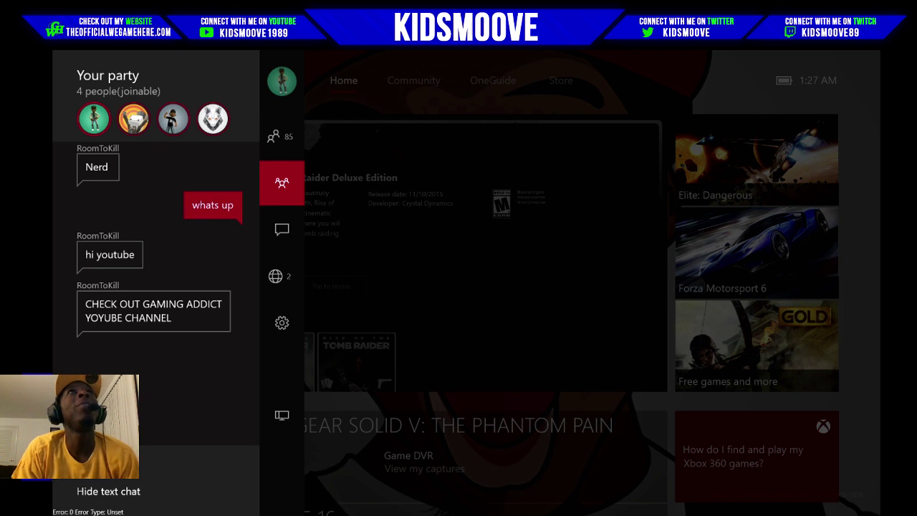
pyautogui.press('Left')
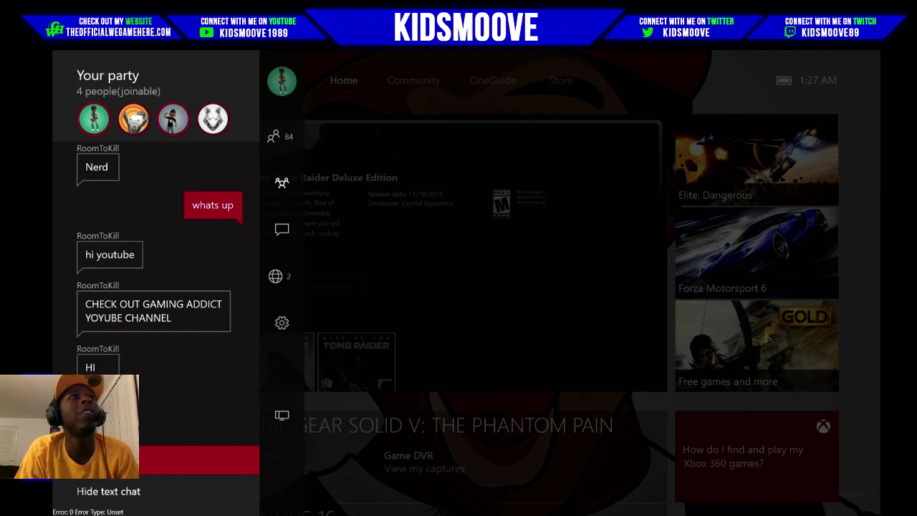
# Spell 'stop advetising' on the on-screen keyboard and send it to the party chat.
pyautogui.press('Return')
pyautogui.press('Down')
pyautogui.press('Up')
pyautogui.press('Left')
pyautogui.press('Down')
pyautogui.press('Down')
pyautogui.press('Left')
pyautogui.press('Up')
pyautogui.press('Left')
pyautogui.write('s')
pyautogui.press('Right')
pyautogui.press('Right')
pyautogui.press('Right')
pyautogui.press('Up')
pyautogui.write('t')
pyautogui.press('Right')
pyautogui.press('Right')
pyautogui.press('Right')
pyautogui.press('Right')
pyautogui.write('o')
pyautogui.press('Right')
pyautogui.write('p')
pyautogui.press('Left')
pyautogui.press('Left')
pyautogui.press('Left')
pyautogui.press('Left')
pyautogui.press('Left')
pyautogui.press('Left')
pyautogui.press('Left')
pyautogui.press('Left')
pyautogui.press('Down')
pyautogui.press('Left')
pyautogui.write('a')
pyautogui.press('Right')
pyautogui.press('Right')
pyautogui.write('d')
pyautogui.press('Right')
pyautogui.press('Down')
pyautogui.write('v')
pyautogui.press('Left')
pyautogui.press('Up')
pyautogui.press('Up')
pyautogui.write('e')
pyautogui.press('Right')
pyautogui.press('Right')
pyautogui.write('t')
pyautogui.press('Right')
pyautogui.press('Right')
pyautogui.press('Right')
pyautogui.write('i')
pyautogui.press('Left')
pyautogui.press('Left')
pyautogui.press('Left')
pyautogui.press('Left')
pyautogui.press('Left')
pyautogui.press('Left')
pyautogui.press('Down')
pyautogui.write('s')
pyautogui.press('Right')
pyautogui.press('Right')
pyautogui.press('Right')
pyautogui.press('Right')
pyautogui.press('Right')
pyautogui.press('Right')
pyautogui.press('Right')
pyautogui.press('Up')
pyautogui.write('i')
pyautogui.press('Down')
pyautogui.press('Down')
pyautogui.press('Left')
pyautogui.press('Left')
pyautogui.write('n')
pyautogui.press('Left')
pyautogui.press('Up')
pyautogui.write('g')
pyautogui.press('Right')
pyautogui.press('Right')
pyautogui.press('Left')
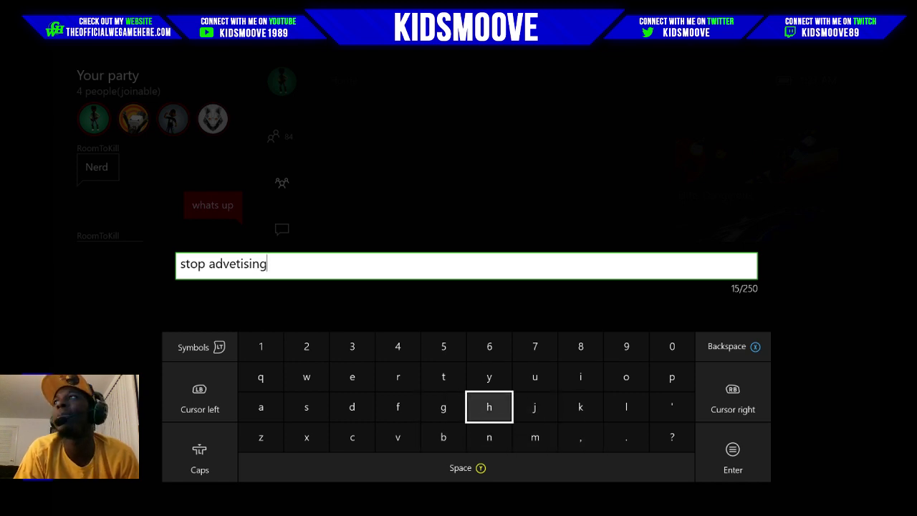
pyautogui.press('Return')
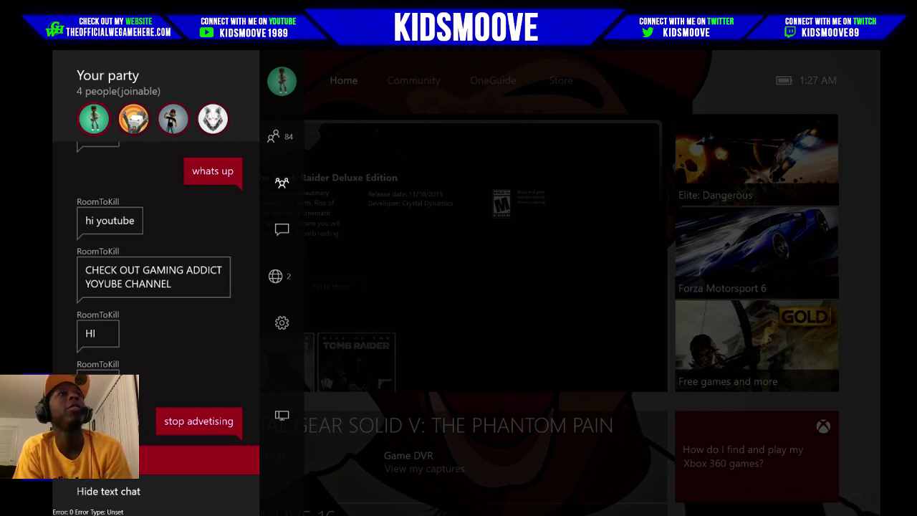
# Hide the party text chat so the party member list shows.
pyautogui.press('Down')
pyautogui.press('Return')
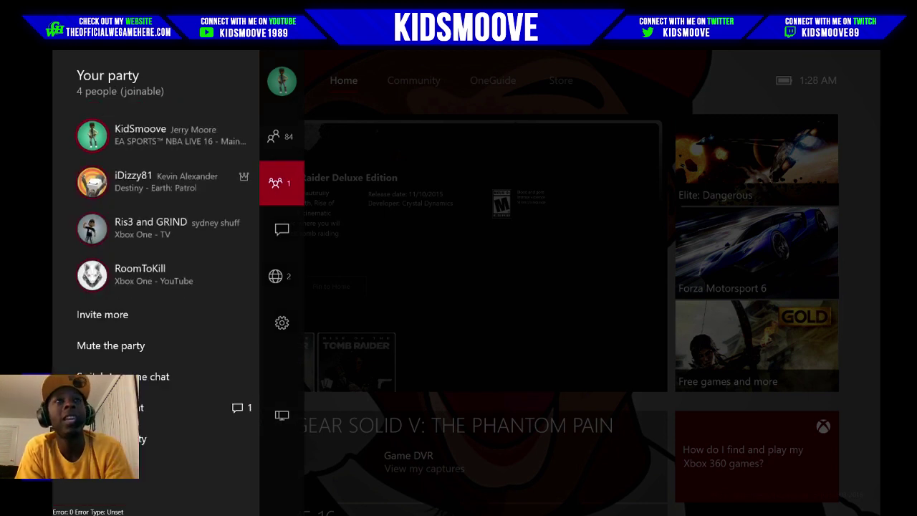
pyautogui.press('Down')
pyautogui.press('Up')
pyautogui.press('Down')
pyautogui.press('Up')
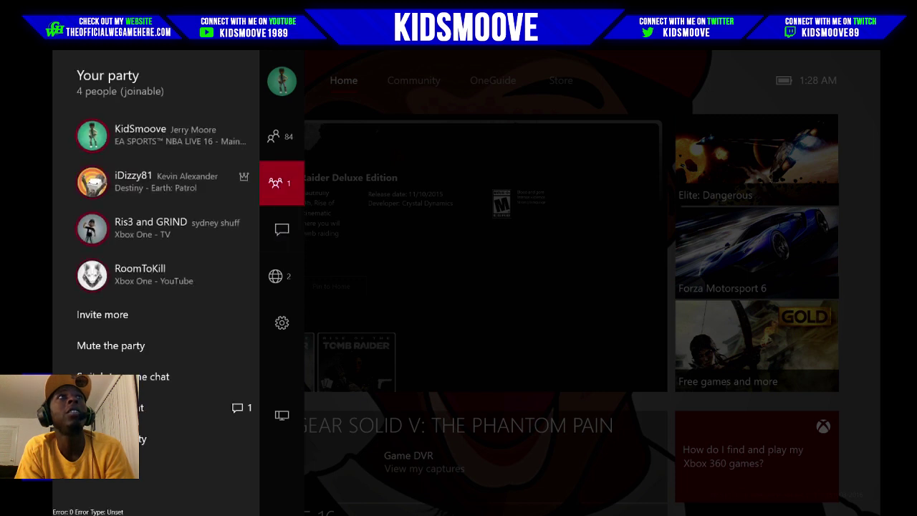
# Browse the party options below the member list.
pyautogui.press('Left')
pyautogui.press('Down')
pyautogui.press('Down')
pyautogui.press('Down')
pyautogui.press('Down')
pyautogui.press('Down')
pyautogui.press('Down')
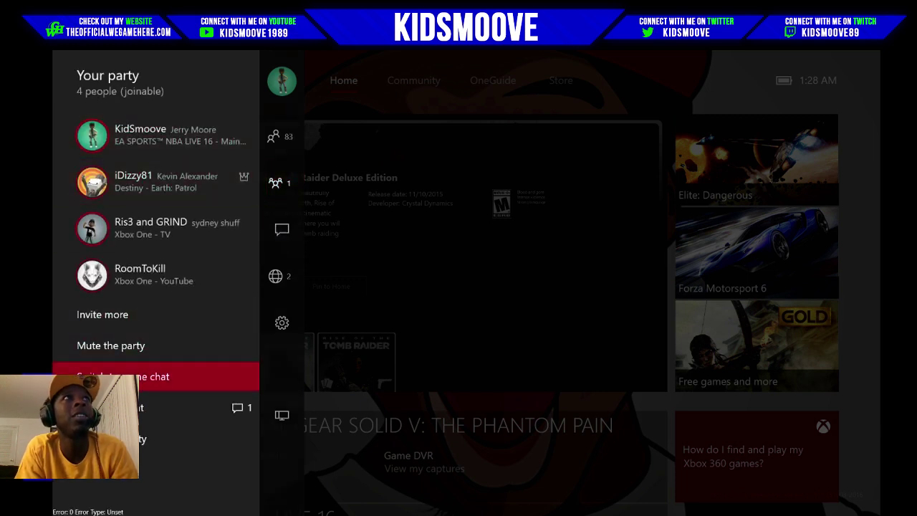
pyautogui.press('Down')
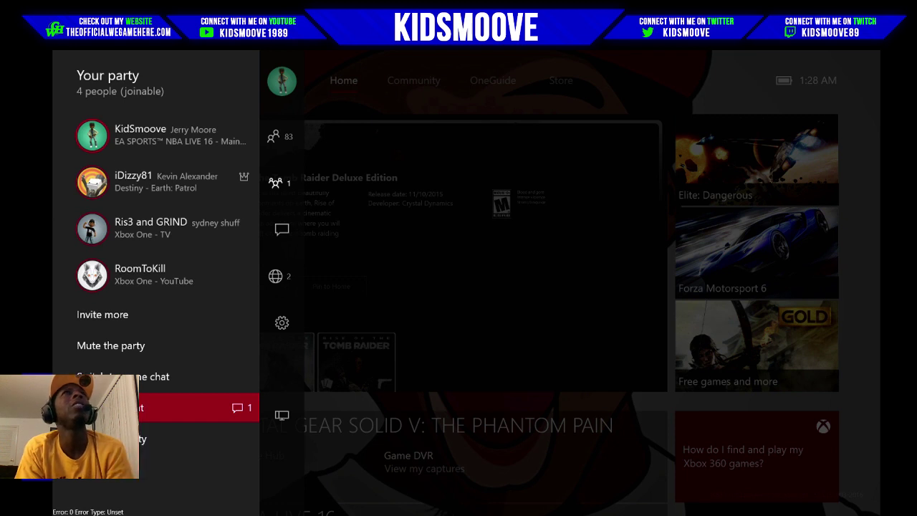
pyautogui.press('Up')
pyautogui.press('Down')
pyautogui.press('Down')
pyautogui.press('Up')
pyautogui.press('Up')
pyautogui.press('Down')
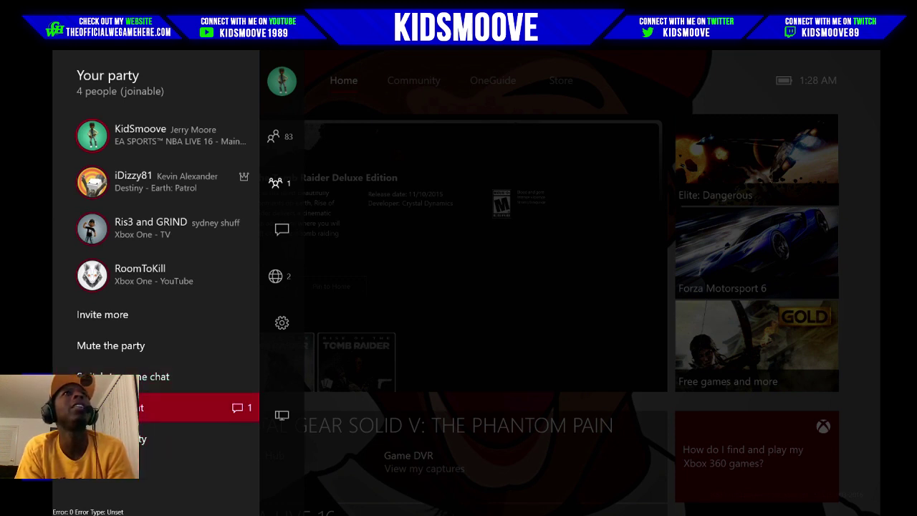
pyautogui.press('Up')
pyautogui.press('Up')
pyautogui.press('Up')
pyautogui.press('Up')
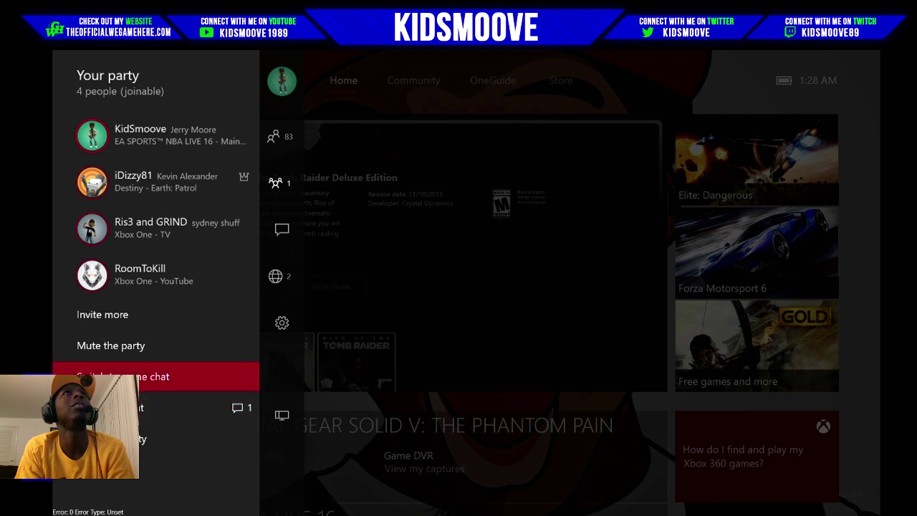
# Leave the current party.
pyautogui.press('Right')
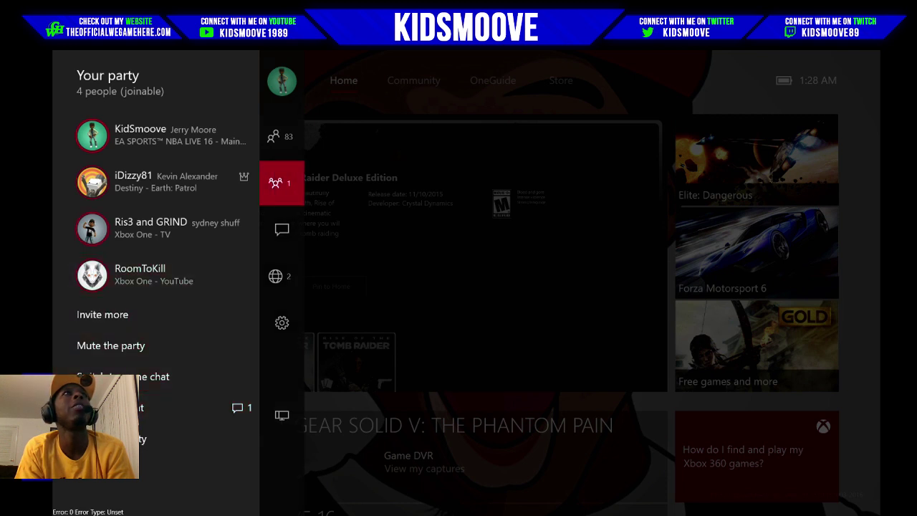
pyautogui.press('Left')
pyautogui.press('Down')
pyautogui.press('Down')
pyautogui.press('Down')
pyautogui.press('Down')
pyautogui.press('Down')
pyautogui.press('Down')
pyautogui.press('Down')
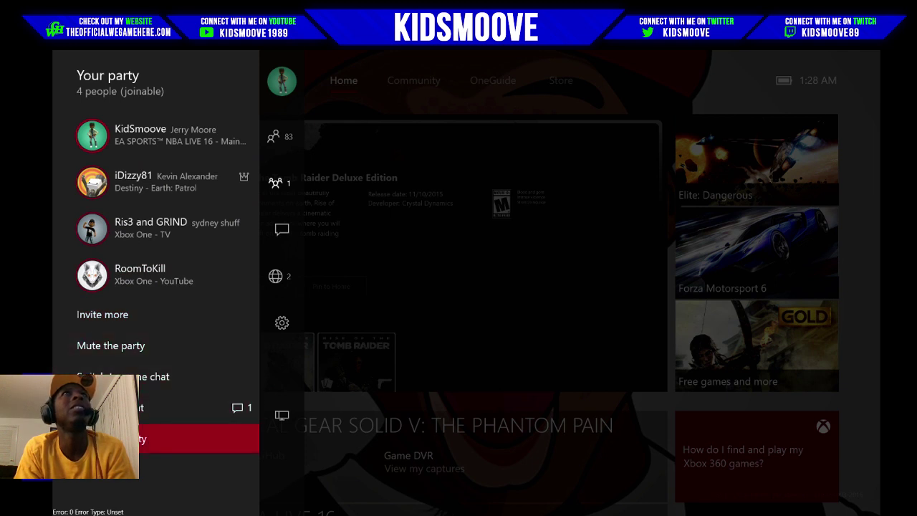
pyautogui.press('Return')
# Open a friend's profile from the Friends list and join their party.
pyautogui.press('Down')
pyautogui.press('Up')
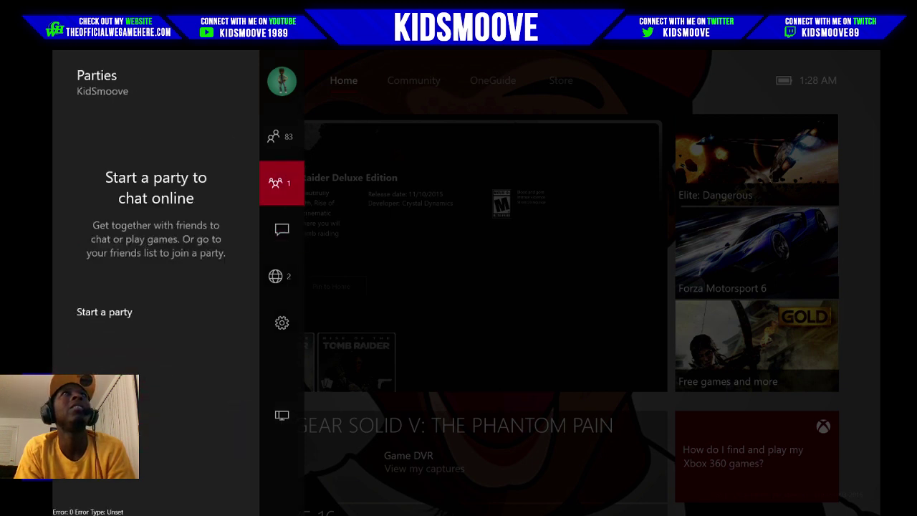
pyautogui.press('Up')
pyautogui.press('Up')
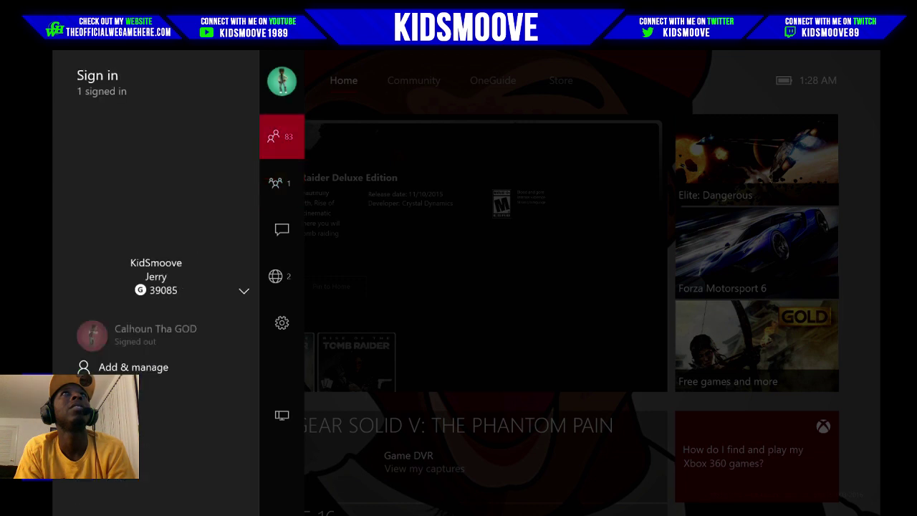
pyautogui.press('Down')
pyautogui.press('Down')
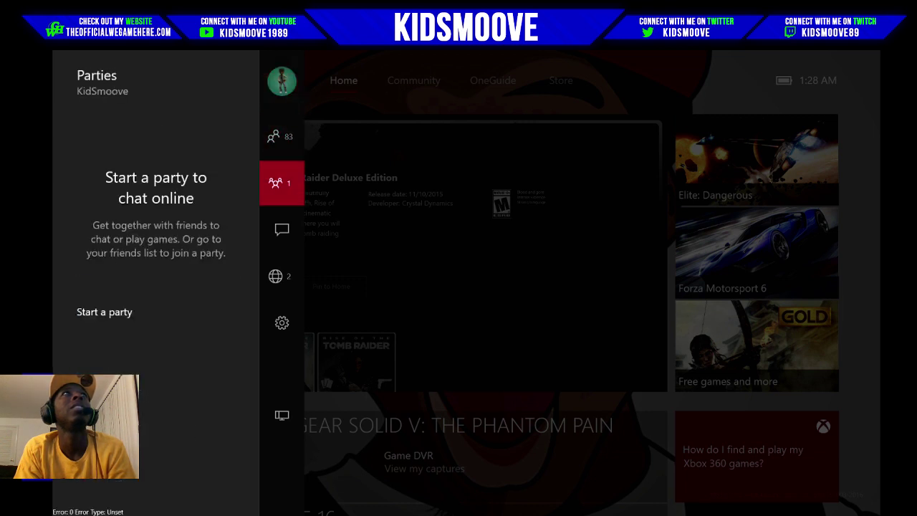
pyautogui.press('Up')
pyautogui.press('Right')
pyautogui.press('Down')
pyautogui.press('Down')
pyautogui.press('Down')
pyautogui.press('Down')
pyautogui.press('Down')
pyautogui.press('Down')
pyautogui.press('Return')
pyautogui.press('Down')
pyautogui.press('Down')
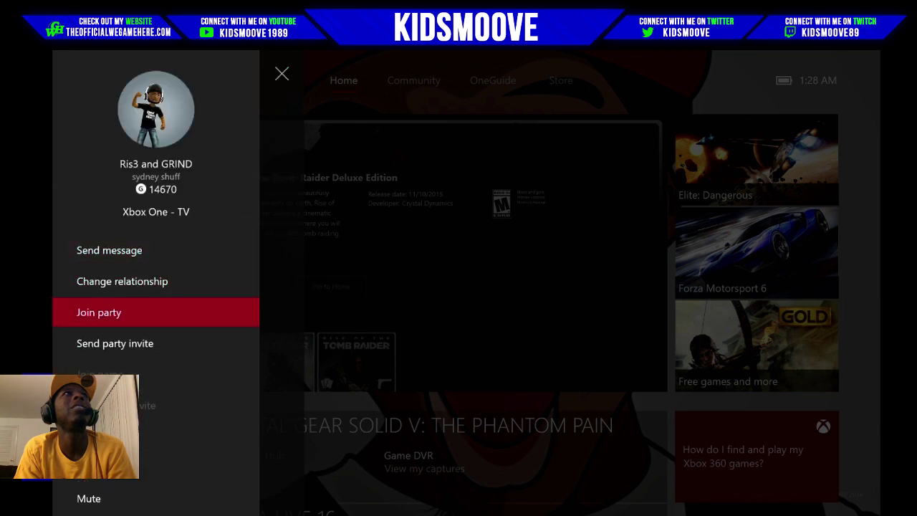
pyautogui.press('Return')
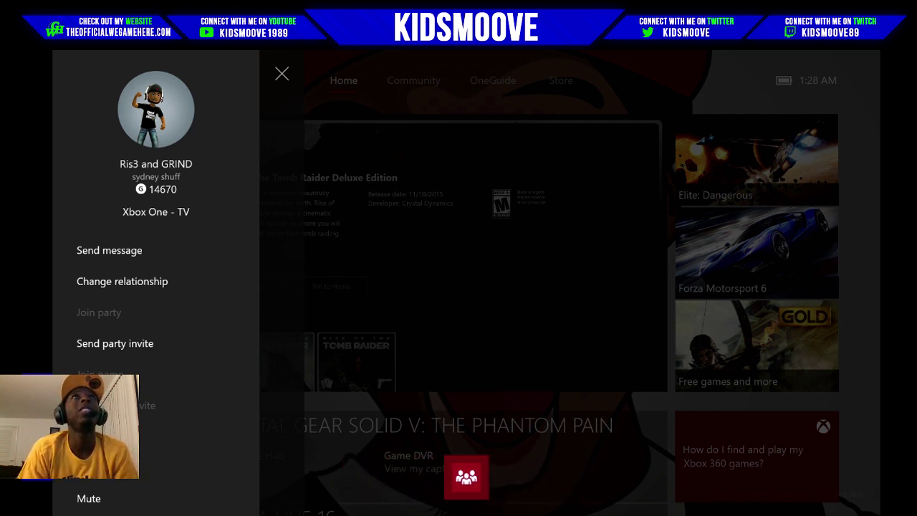
# Close the profile card and return to the party member list.
pyautogui.press('Escape')
pyautogui.press('Left')
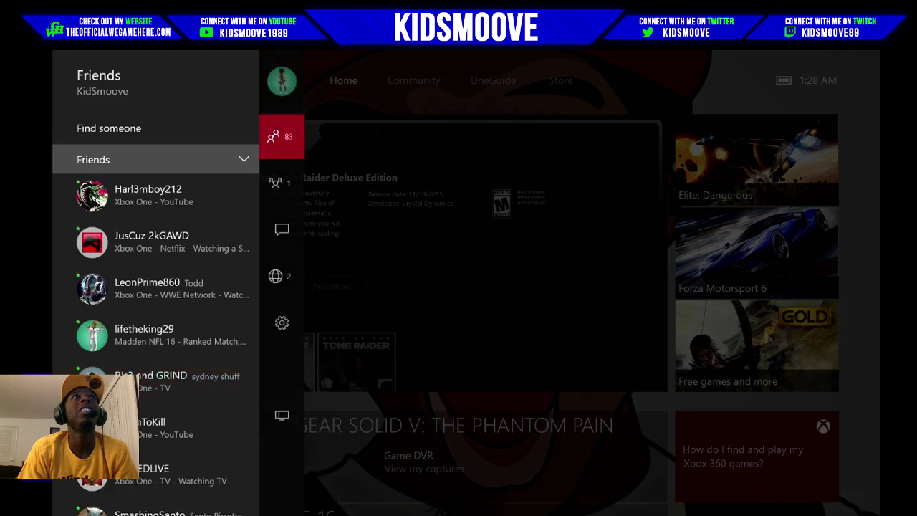
pyautogui.press('Down')
pyautogui.press('Down')
pyautogui.press('Down')
pyautogui.press('Down')
pyautogui.press('Down')
pyautogui.press('Down')
pyautogui.press('Down')
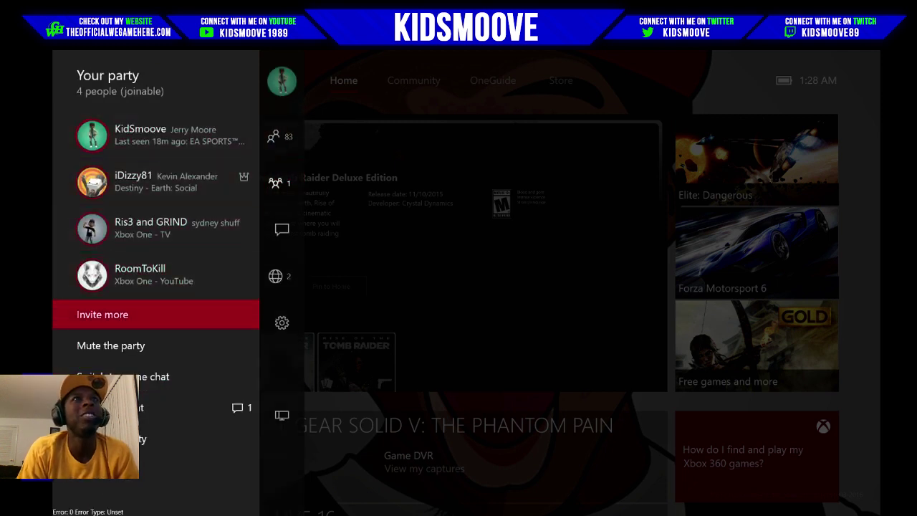
pyautogui.press('Down')
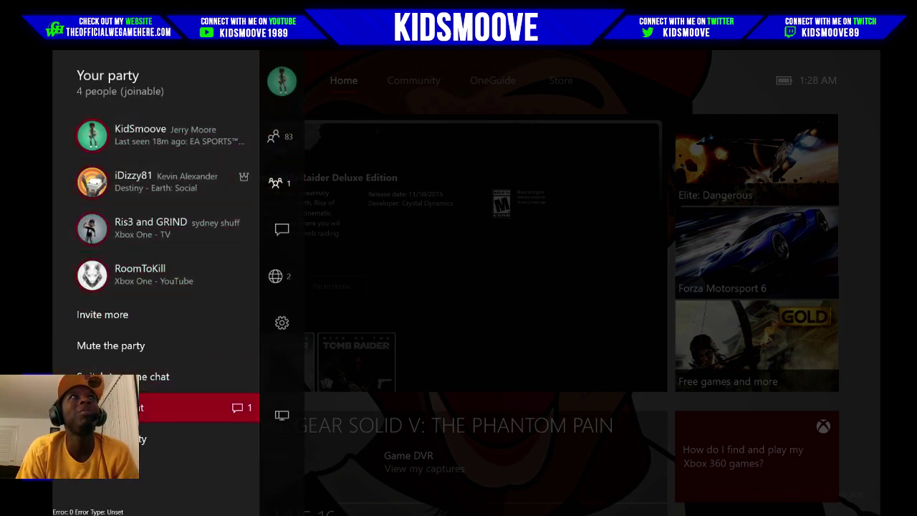
# Read the party's text chat messages, then close the guide to return Home.
pyautogui.press('Return')
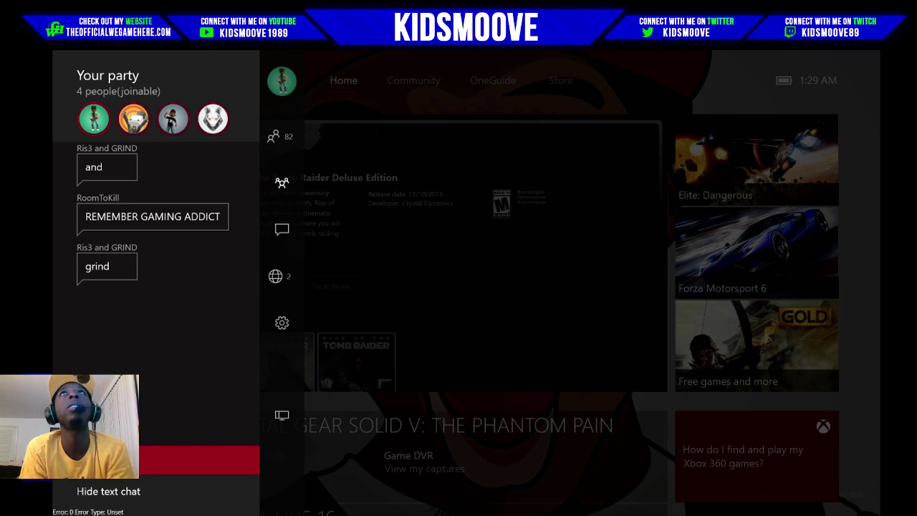
pyautogui.press('Escape')
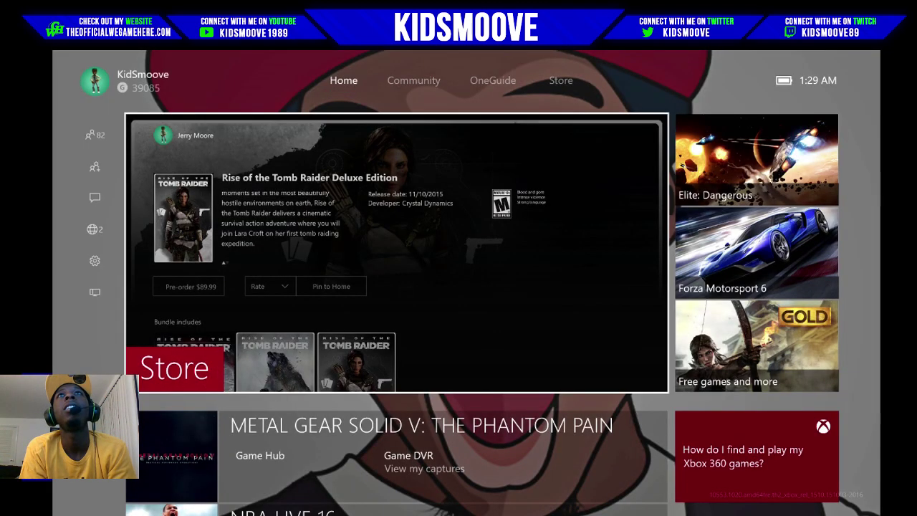
# Glance at My Stuff on Home, then open the full Settings from the guide.
pyautogui.press('Down')
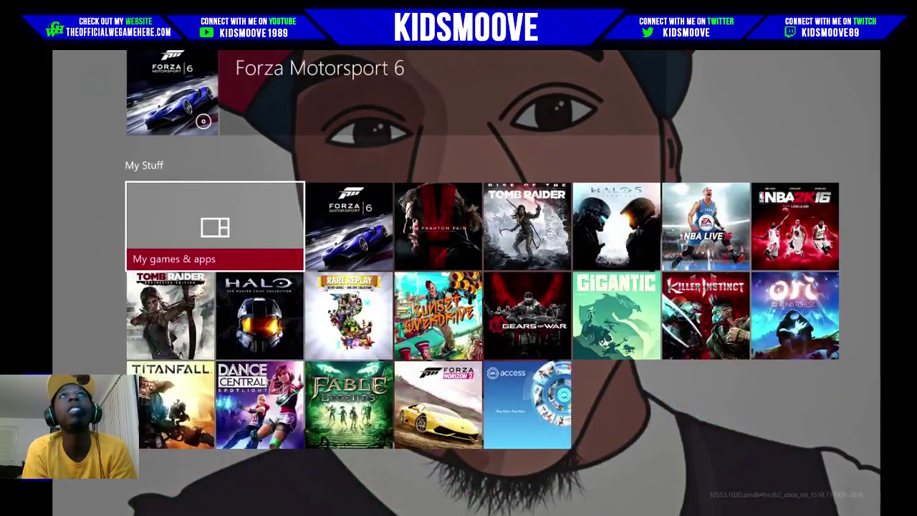
pyautogui.press('Up')
pyautogui.press('Up')
pyautogui.press('Up')
pyautogui.press('Up')
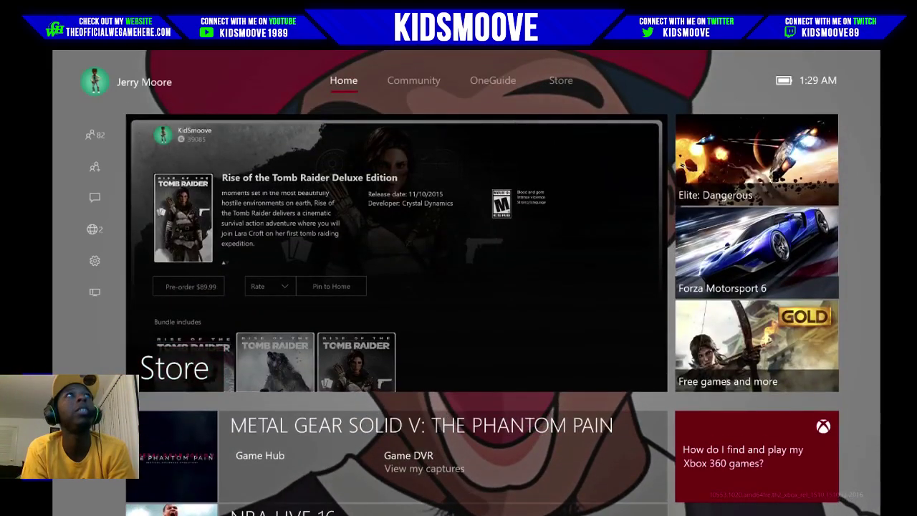
pyautogui.press('Left')
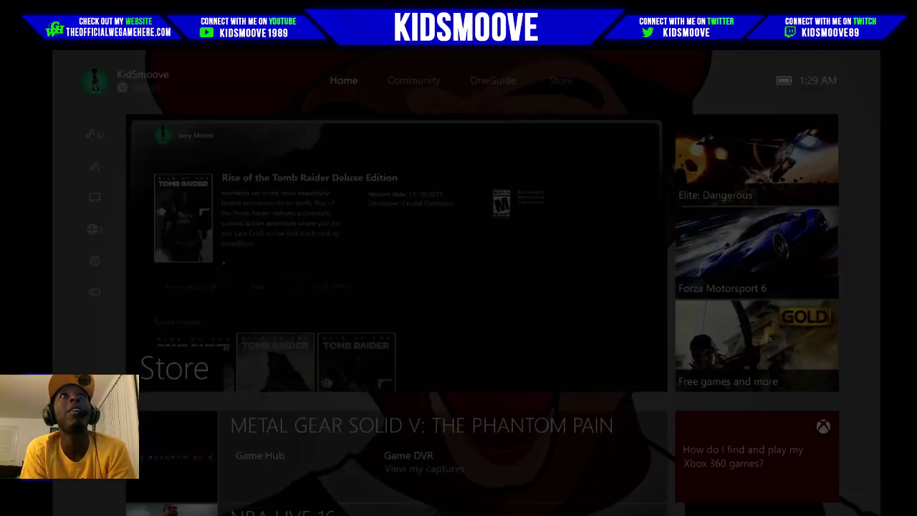
pyautogui.press('Down')
pyautogui.press('Down')
pyautogui.press('Down')
pyautogui.press('Down')
pyautogui.press('Down')
pyautogui.press('Down')
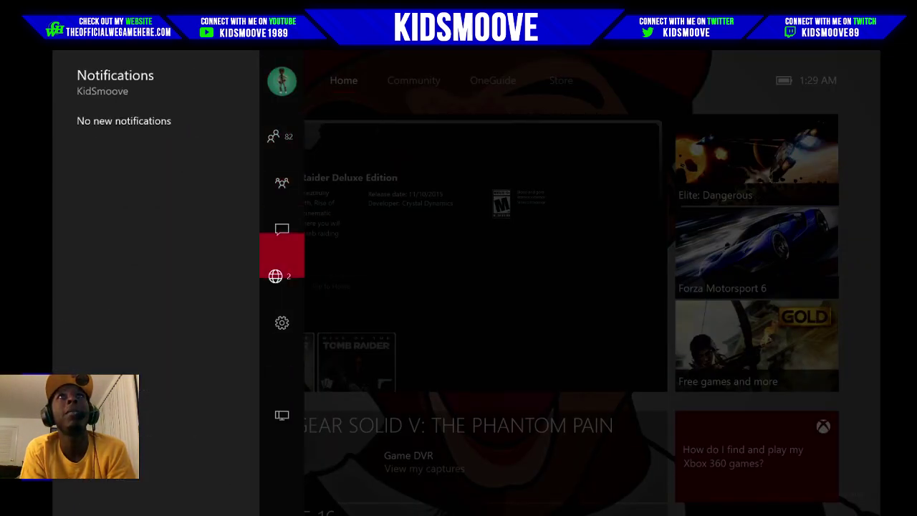
pyautogui.press('Up')
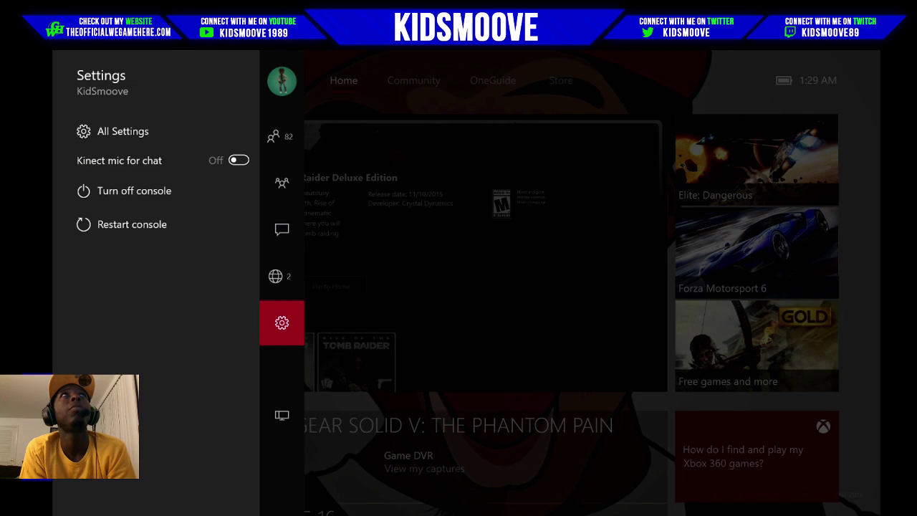
pyautogui.press('Right')
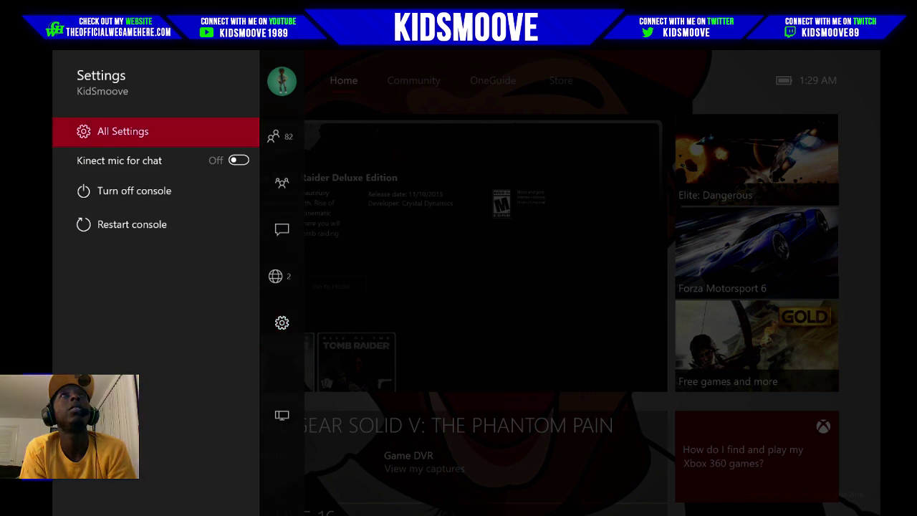
pyautogui.press('Escape')
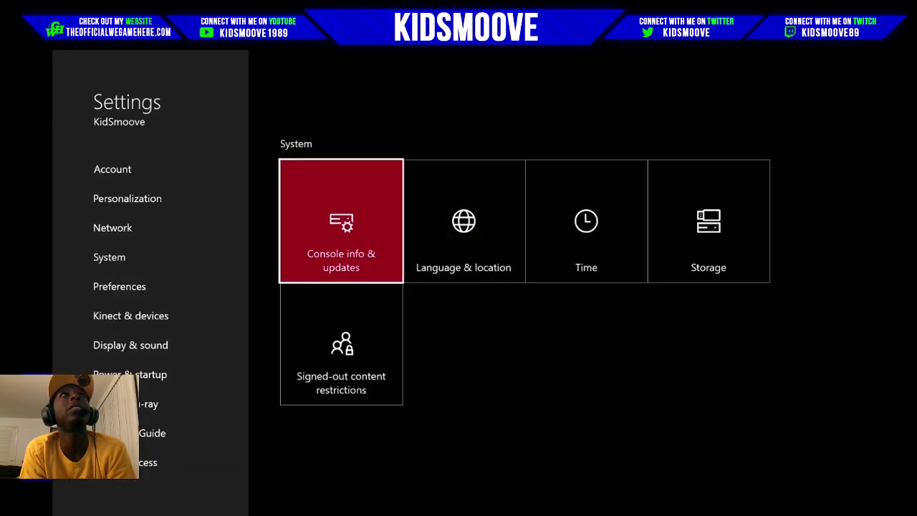
# Go to the Personalization category and open My color & background.
pyautogui.press('Left')
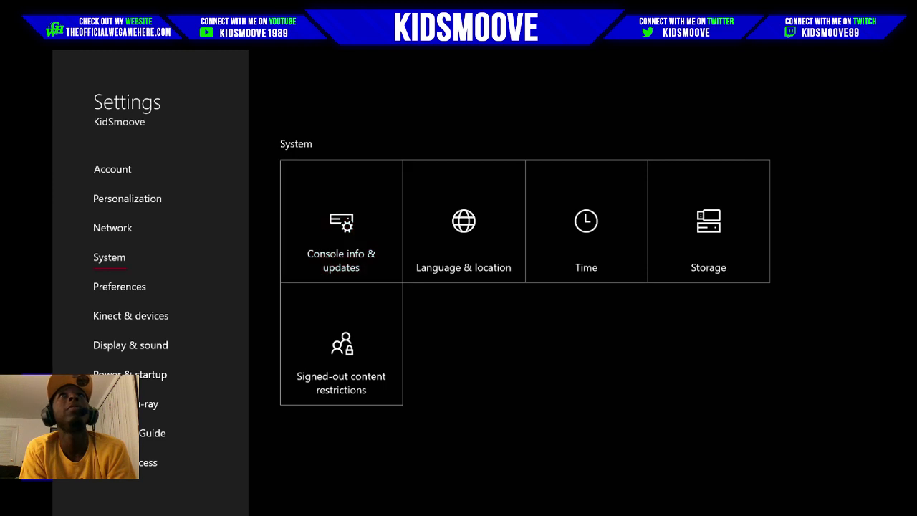
pyautogui.press('Up')
pyautogui.press('Up')
pyautogui.press('Right')
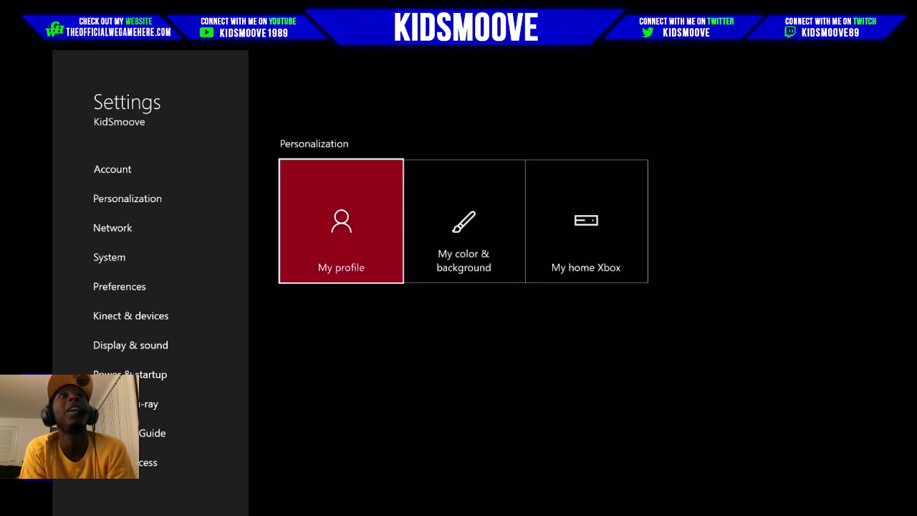
pyautogui.press('Left')
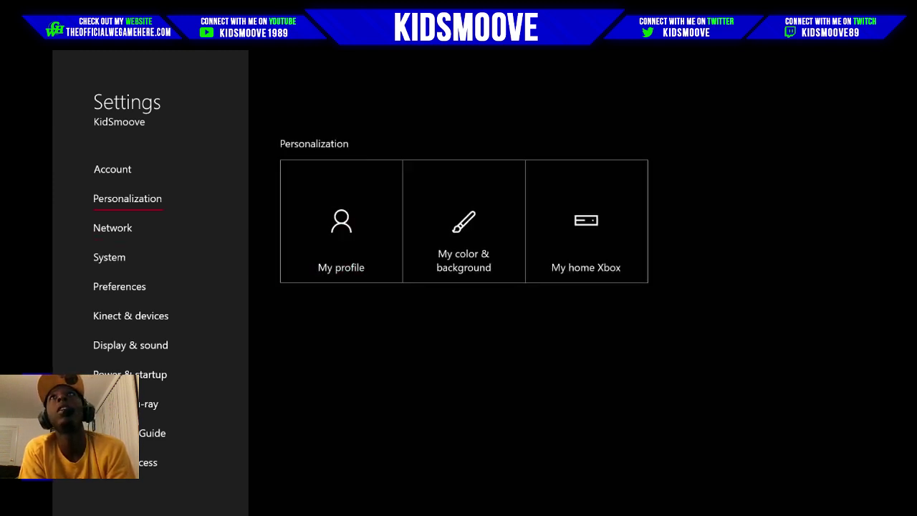
pyautogui.press('Right')
pyautogui.press('Right')
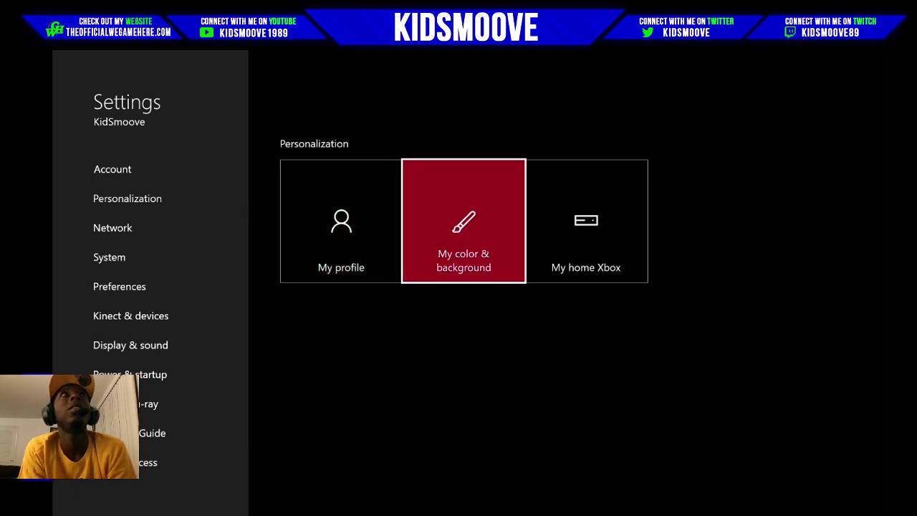
pyautogui.press('Return')
# Choose Custom image as the My background source, launching Media Player.
pyautogui.press('Down')
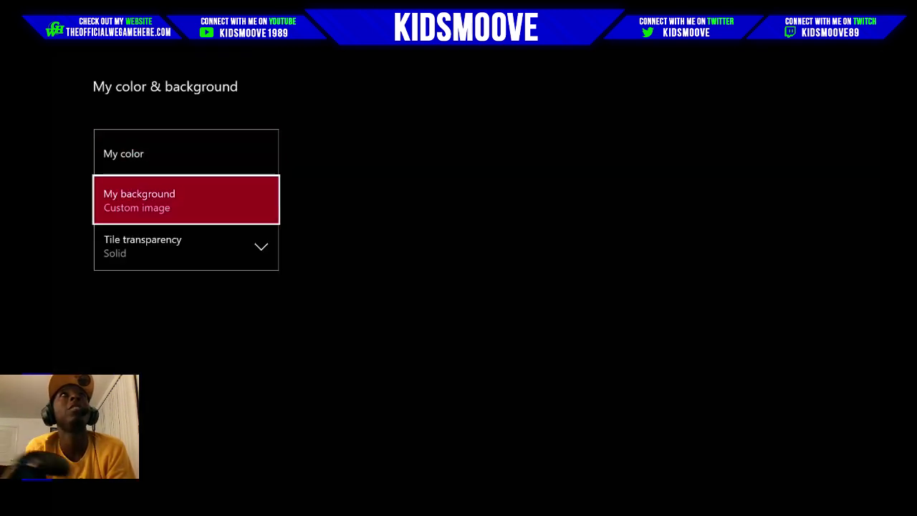
pyautogui.press('Return')
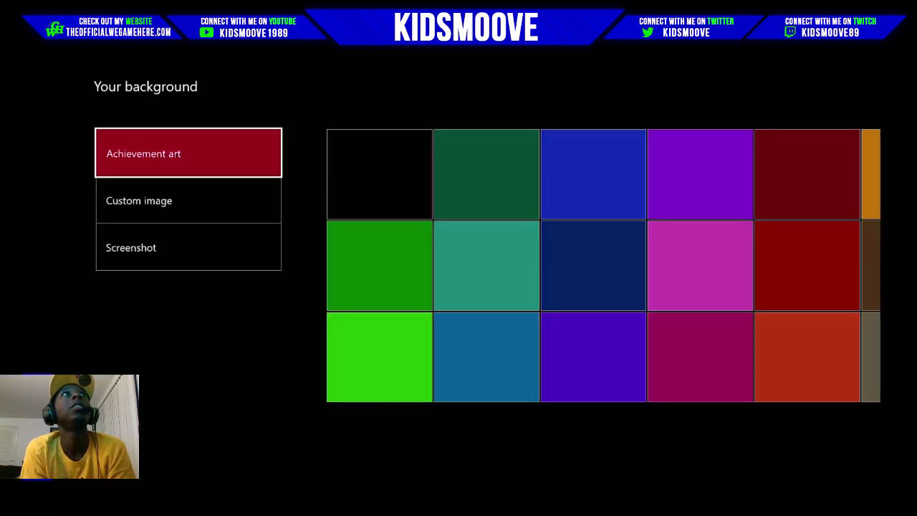
pyautogui.press('Down')
pyautogui.press('Down')
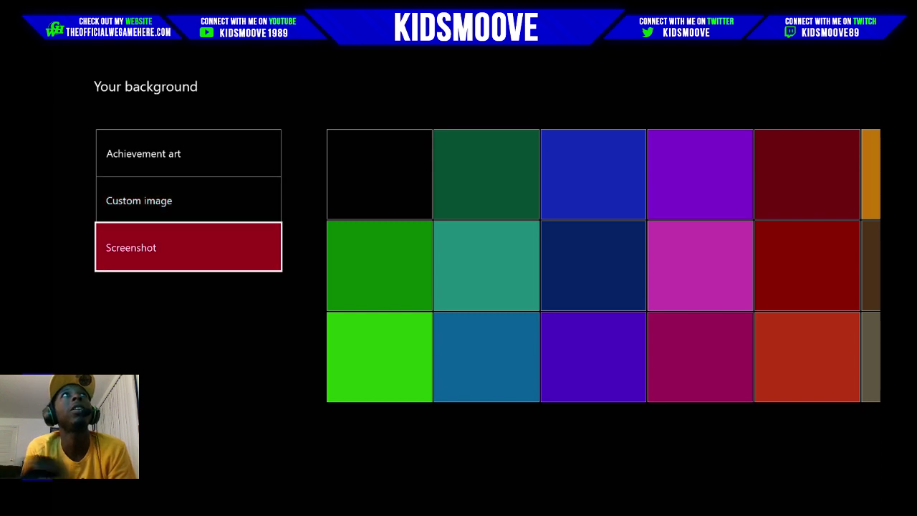
pyautogui.press('Up')
pyautogui.press('Return')
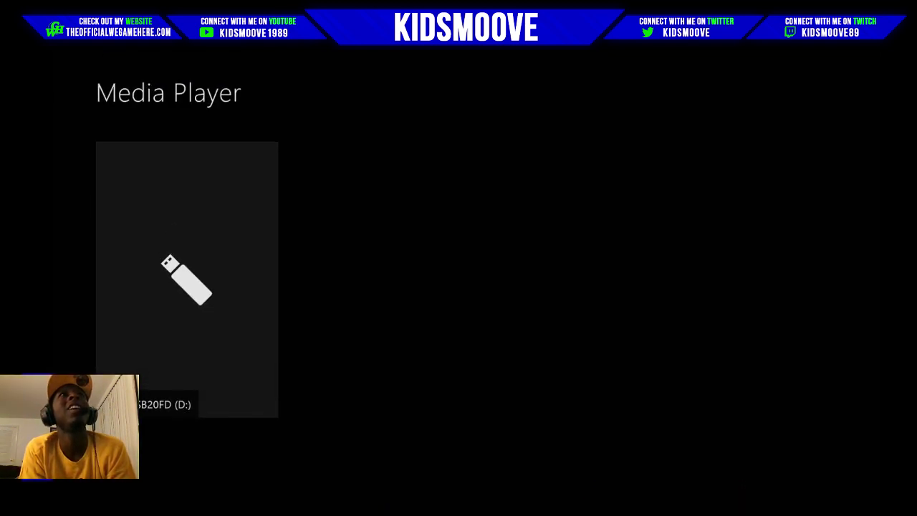
# Open the USB20FD (D:) drive and then its pics folder.
pyautogui.press('Return')
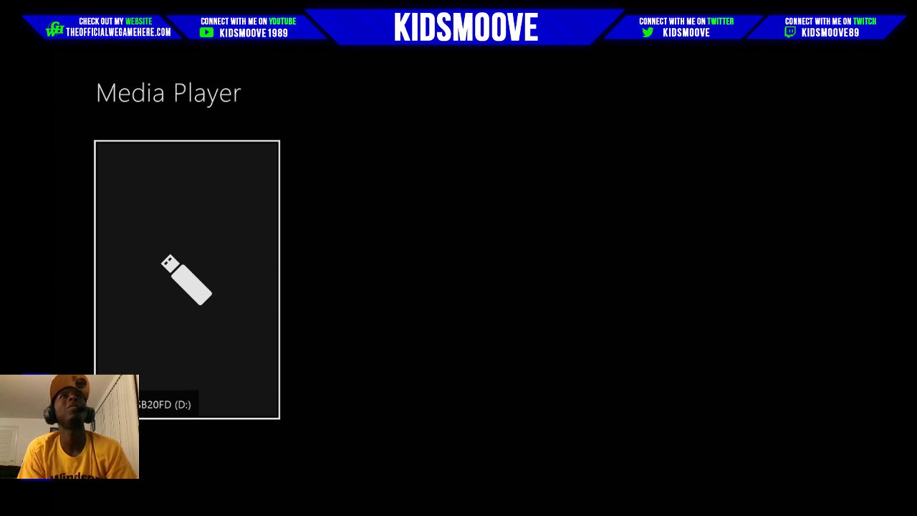
pyautogui.press('Return')
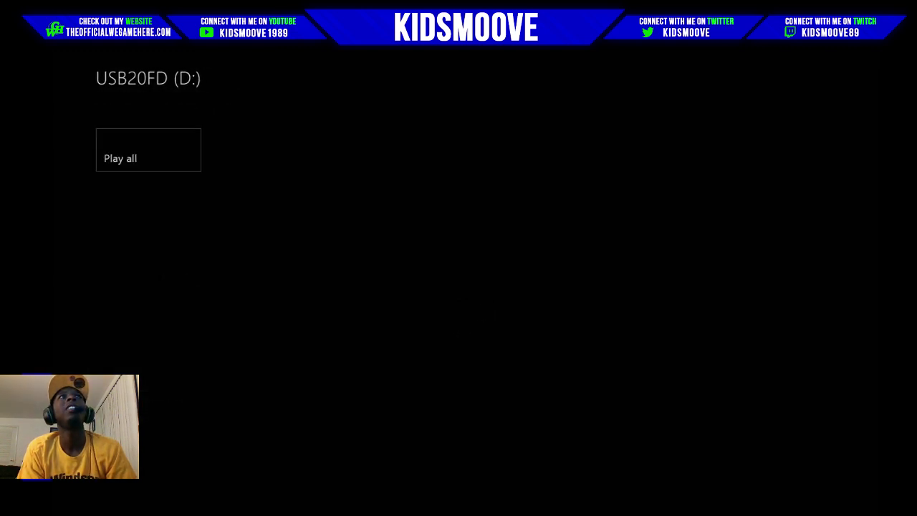
pyautogui.press('Right')
pyautogui.press('Down')
pyautogui.press('Right')
pyautogui.press('Right')
pyautogui.press('Right')
pyautogui.press('Right')
pyautogui.press('Left')
pyautogui.press('Left')
pyautogui.press('Left')
pyautogui.press('Left')
pyautogui.press('Left')
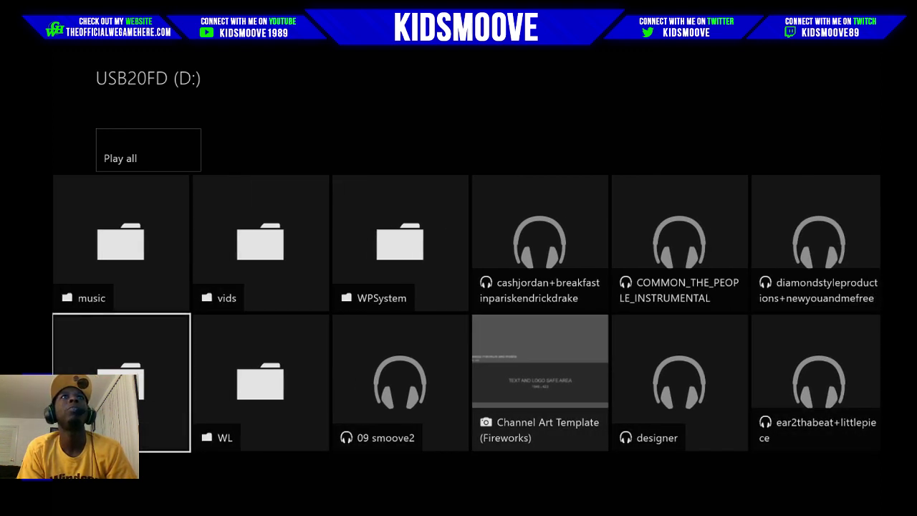
pyautogui.press('Return')
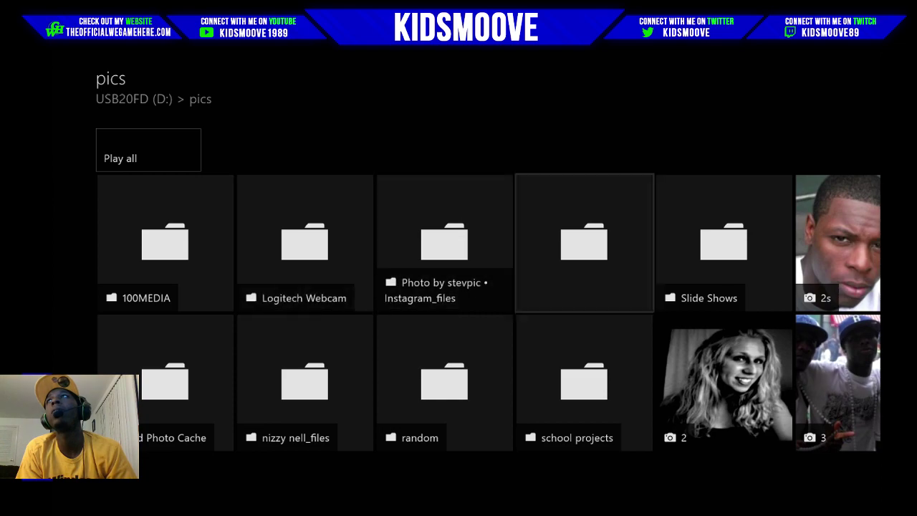
# Scroll through the pics photos to GOW3_Desktop_1024 and view it full-screen.
pyautogui.press('Right')
pyautogui.press('Right')
pyautogui.press('Right')
pyautogui.press('Right')
pyautogui.press('Right')
pyautogui.press('Right')
pyautogui.press('Right')
pyautogui.press('Right')
pyautogui.press('Right')
pyautogui.press('Right')
pyautogui.press('Right')
pyautogui.press('Right')
pyautogui.press('Right')
pyautogui.press('Right')
pyautogui.press('Right')
pyautogui.press('Right')
pyautogui.press('Right')
pyautogui.press('Right')
pyautogui.press('Right')
pyautogui.press('Right')
pyautogui.press('Right')
pyautogui.press('Right')
pyautogui.press('Right')
pyautogui.press('Right')
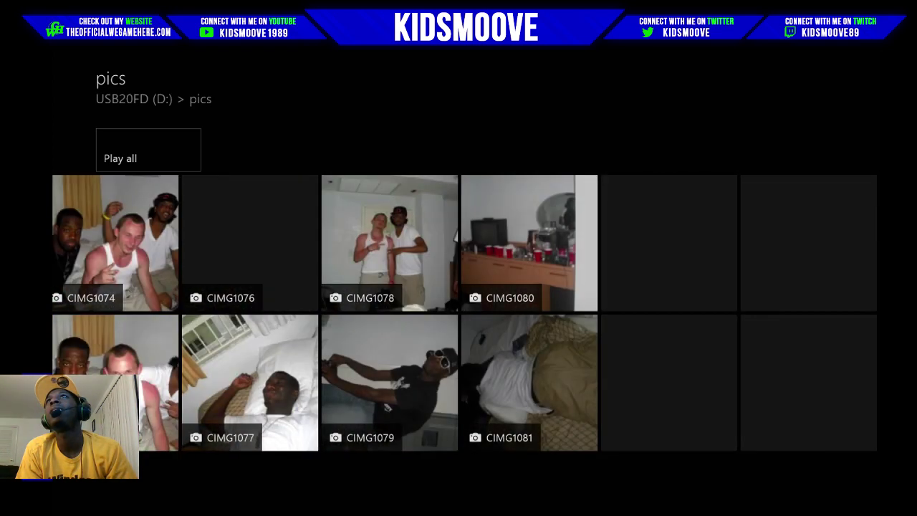
pyautogui.press('Right')
pyautogui.press('Right')
pyautogui.press('Right')
pyautogui.press('Right')
pyautogui.press('Right')
pyautogui.press('Right')
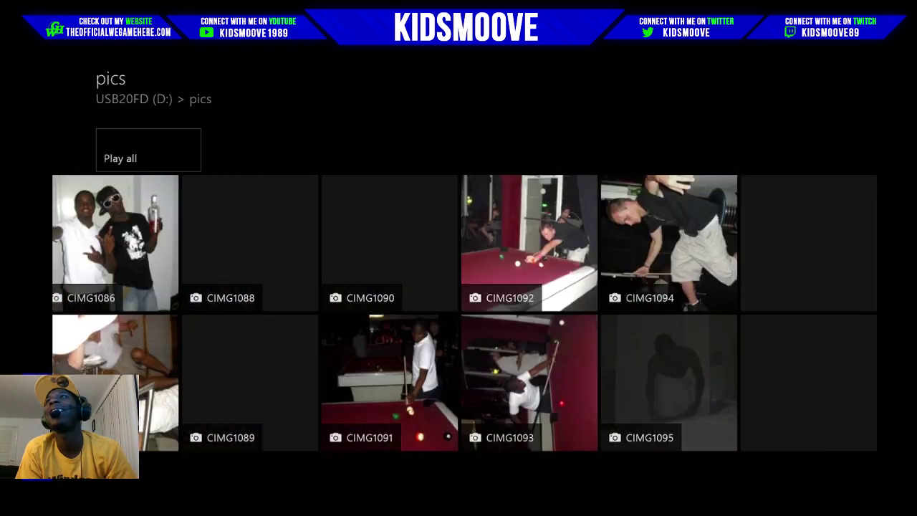
pyautogui.press('Right')
pyautogui.press('Right')
pyautogui.press('Right')
pyautogui.press('Right')
pyautogui.press('Right')
pyautogui.press('Right')
pyautogui.press('Right')
pyautogui.press('Right')
pyautogui.press('Right')
pyautogui.press('Right')
pyautogui.press('Right')
pyautogui.press('Right')
pyautogui.press('Right')
pyautogui.press('Right')
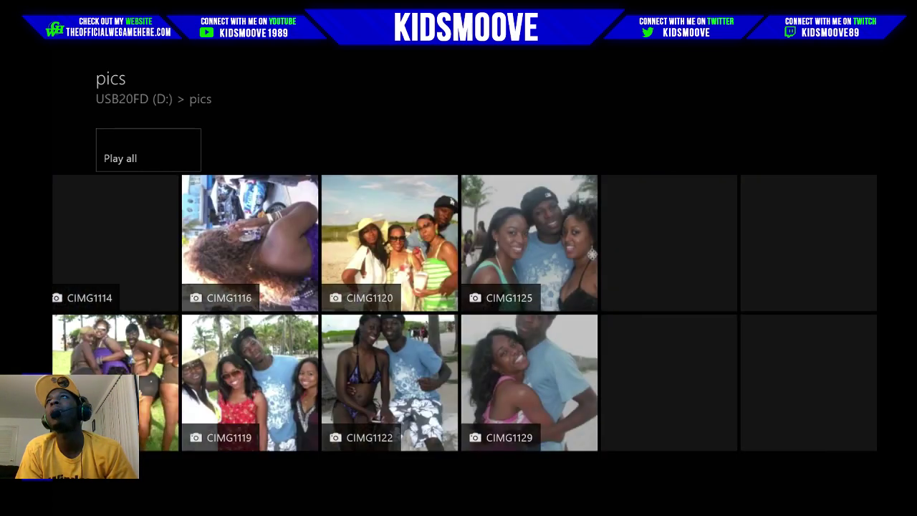
pyautogui.press('Right')
pyautogui.press('Right')
pyautogui.press('Right')
pyautogui.press('Right')
pyautogui.press('Right')
pyautogui.press('Right')
pyautogui.press('Right')
pyautogui.press('Right')
pyautogui.press('Right')
pyautogui.press('Right')
pyautogui.press('Right')
pyautogui.press('Right')
pyautogui.press('Right')
pyautogui.press('Right')
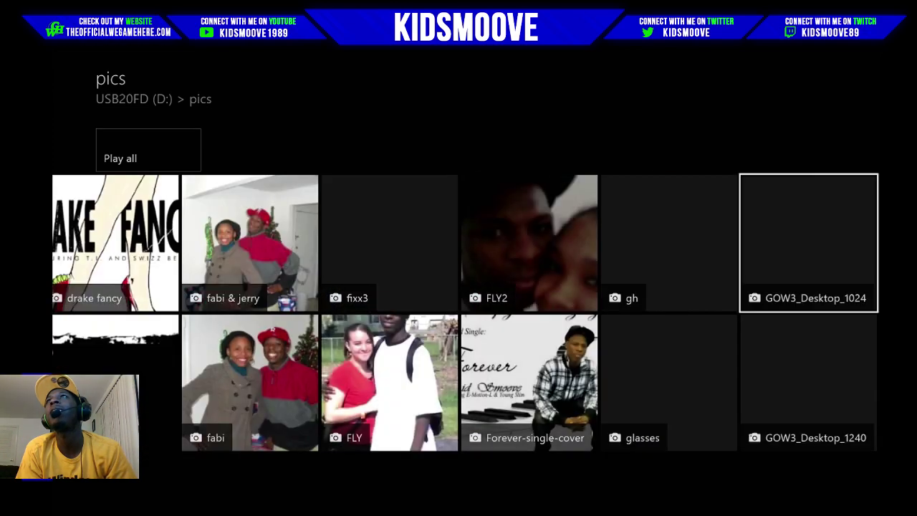
pyautogui.press('Right')
pyautogui.press('Right')
pyautogui.press('Right')
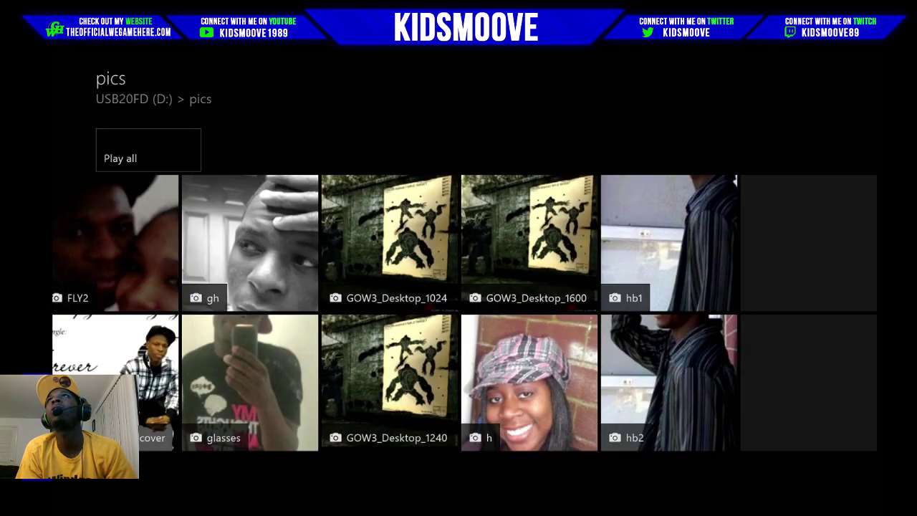
pyautogui.press('Right')
pyautogui.press('Left')
pyautogui.press('Left')
pyautogui.press('Left')
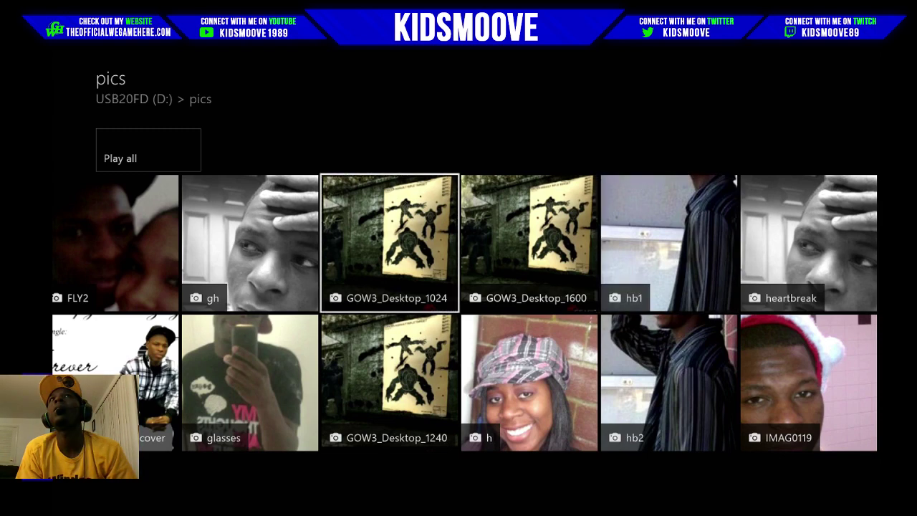
pyautogui.press('Return')
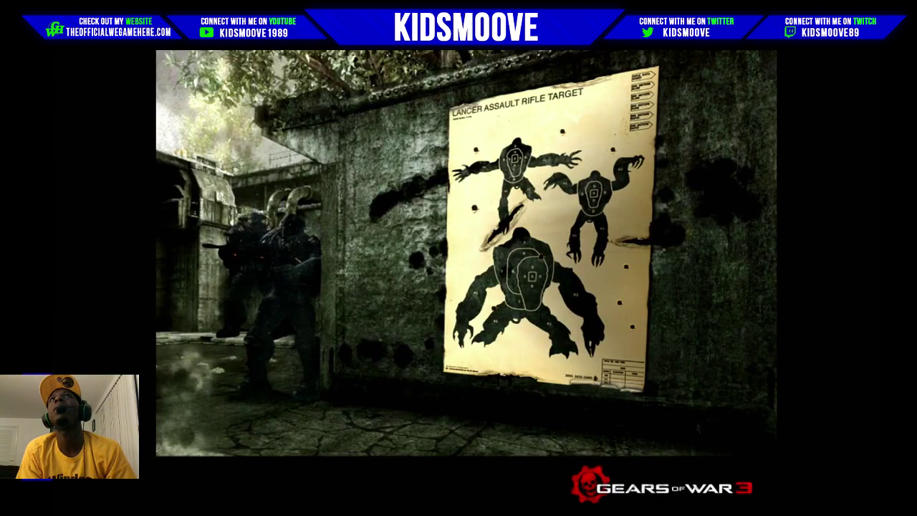
# Make the GOW3_Desktop_1024 picture the Home background, then go back Home.
pyautogui.press('Menu')
pyautogui.press('Escape')
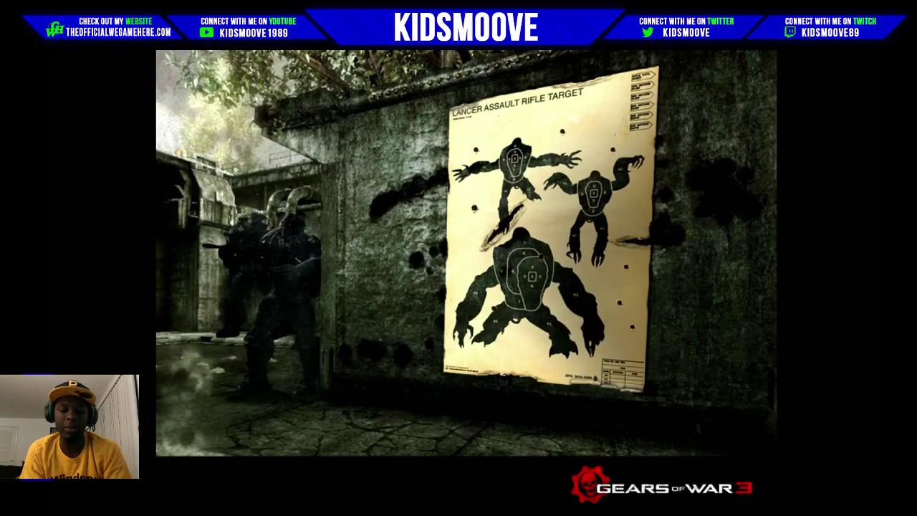
pyautogui.press('Menu')
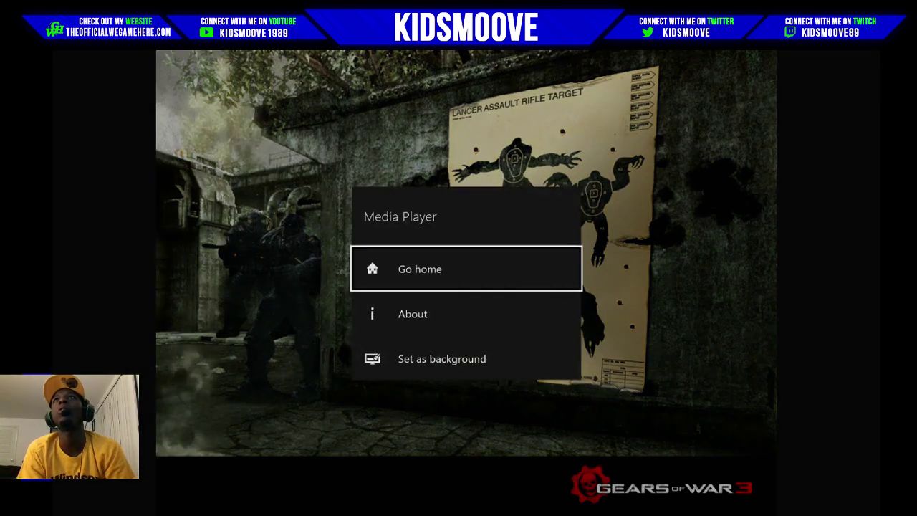
pyautogui.press('Down')
pyautogui.press('Down')
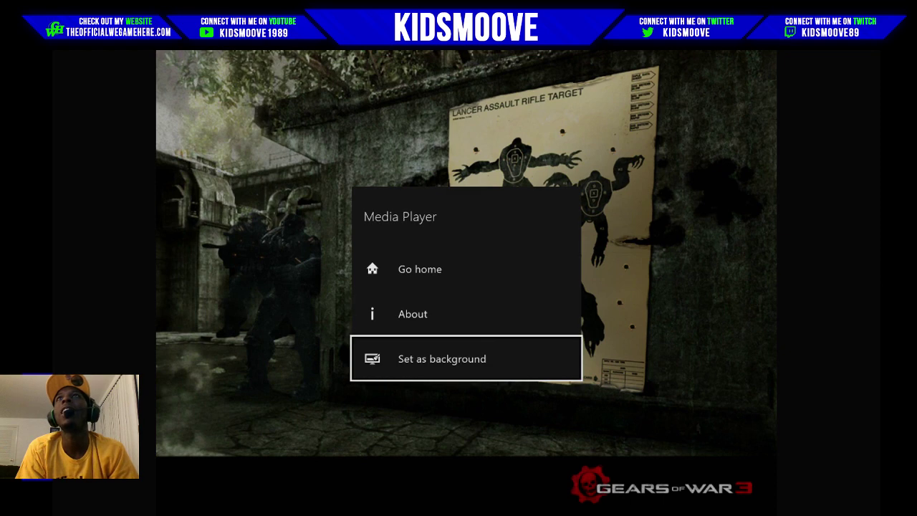
pyautogui.press('Return')
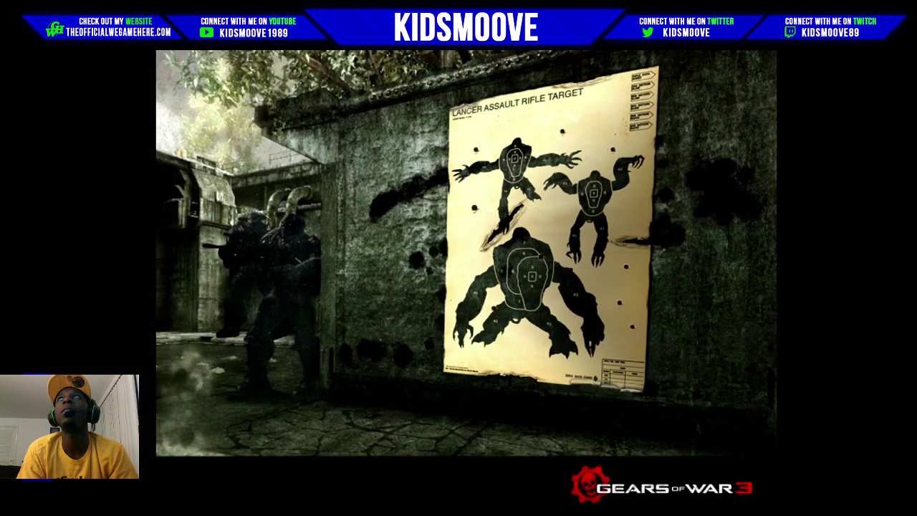
pyautogui.press('super')
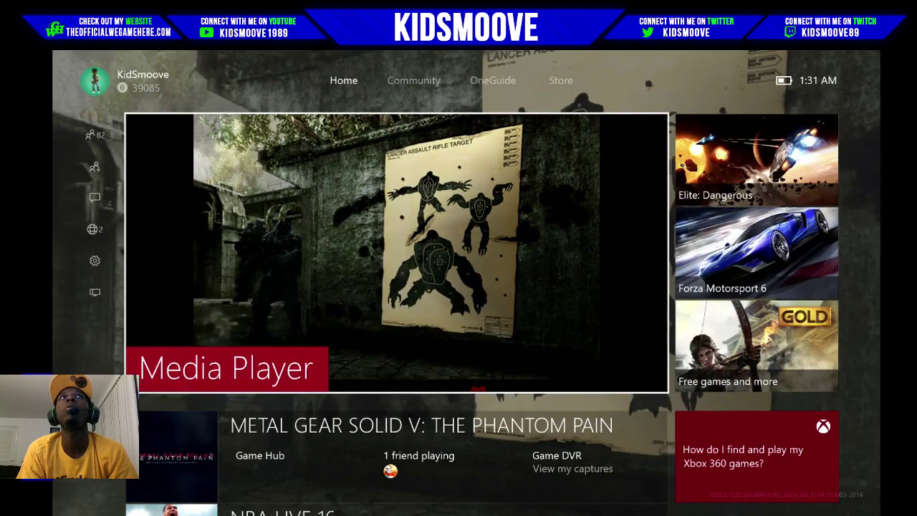
# Quit Media Player from its tile's Menu options, then return up to the Home tab.
pyautogui.press('Menu')
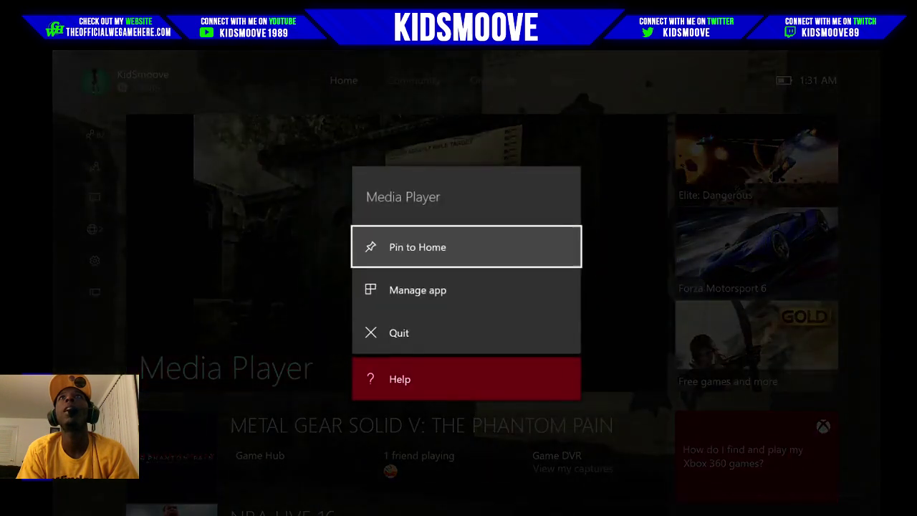
pyautogui.press('Down')
pyautogui.press('Down')
pyautogui.press('Return')
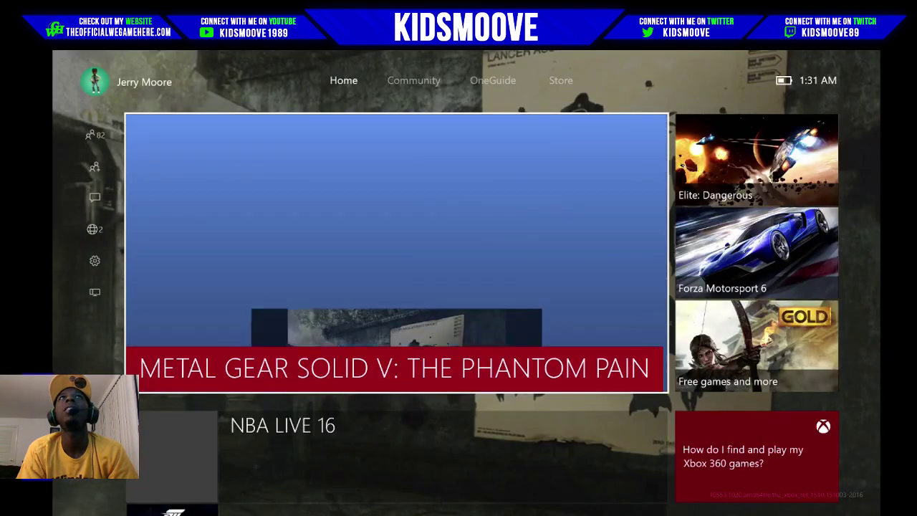
pyautogui.press('Down')
pyautogui.press('Down')
pyautogui.press('Up')
pyautogui.press('Up')
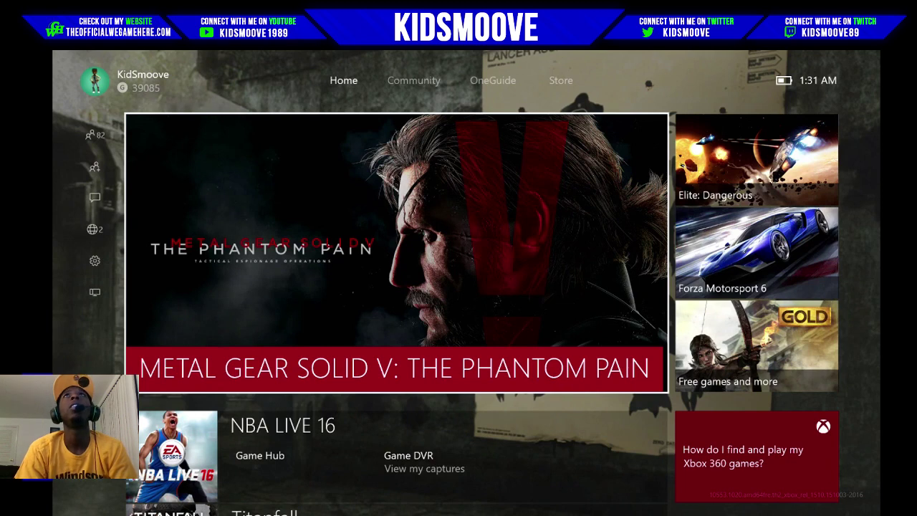
pyautogui.press('Up')
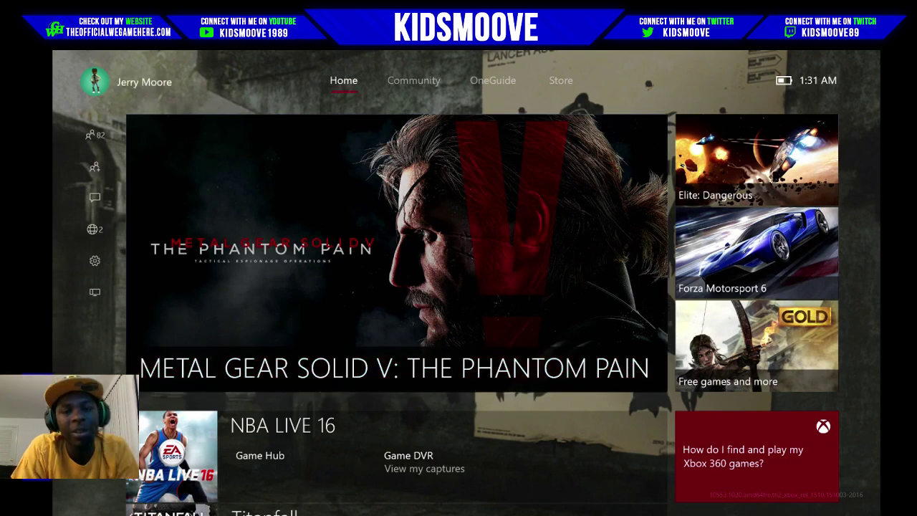